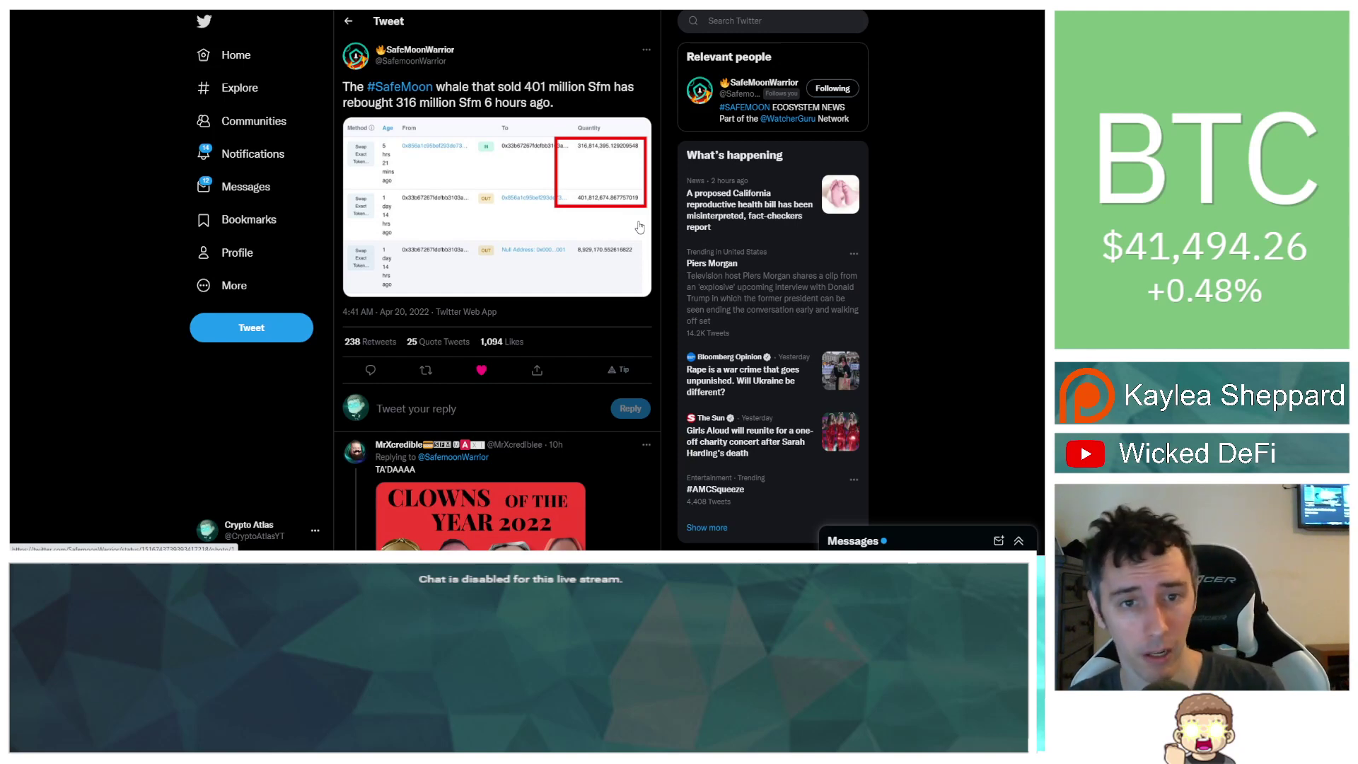
{"action": "left_click", "coordinate": [484, 189]}
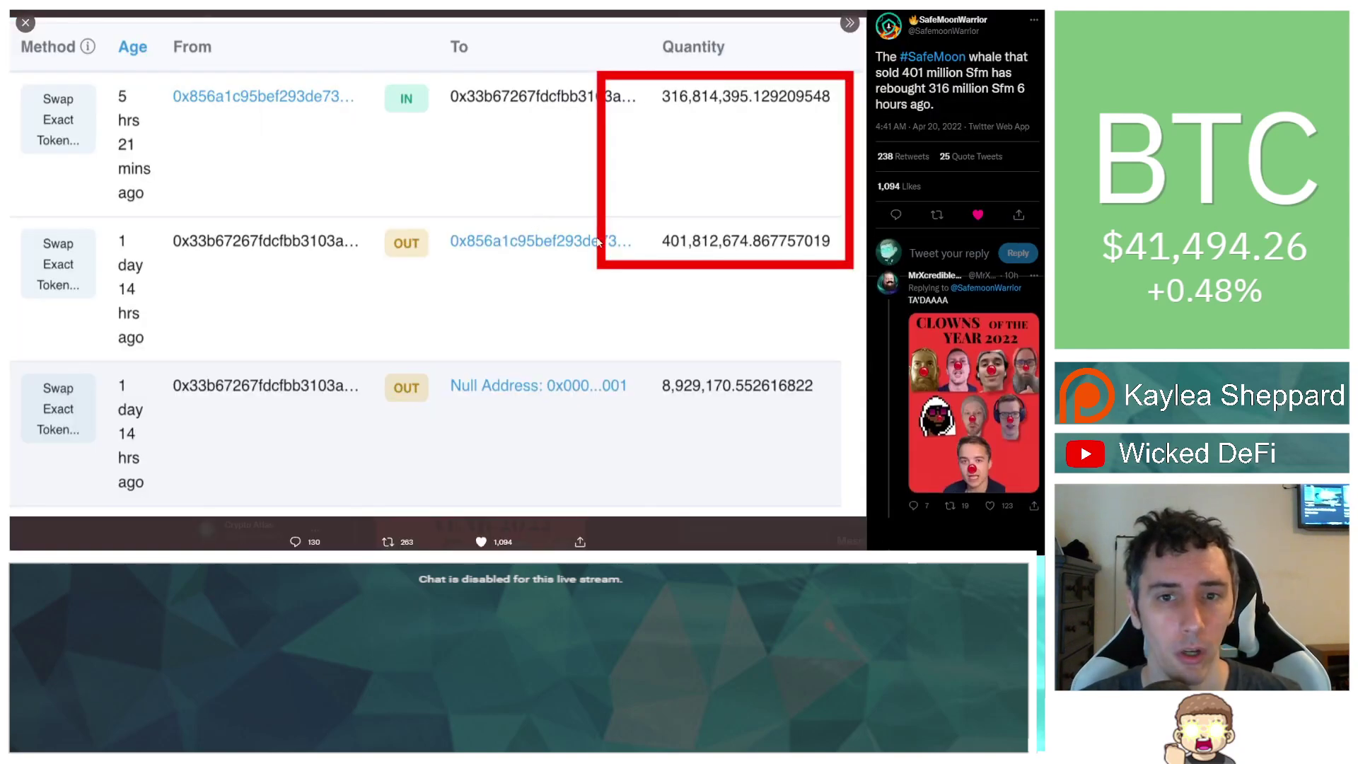